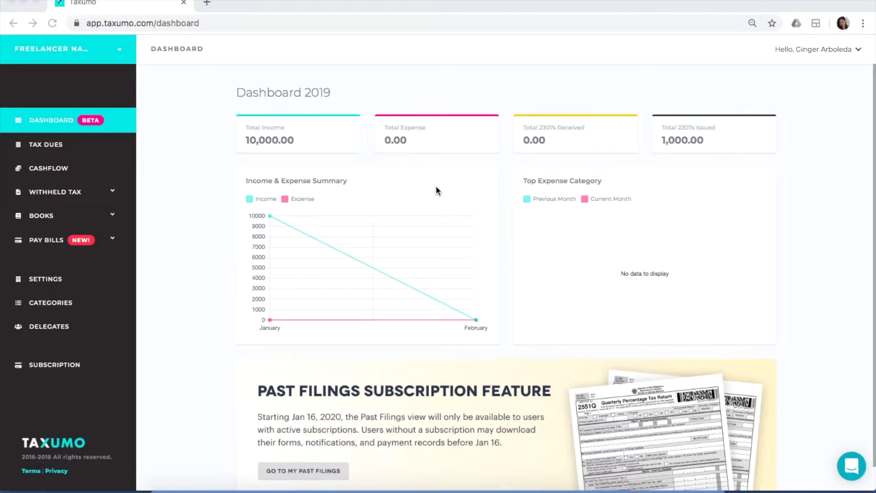
Step: Open the account settings and review the email notification options and the taxpayer details
click(54, 149)
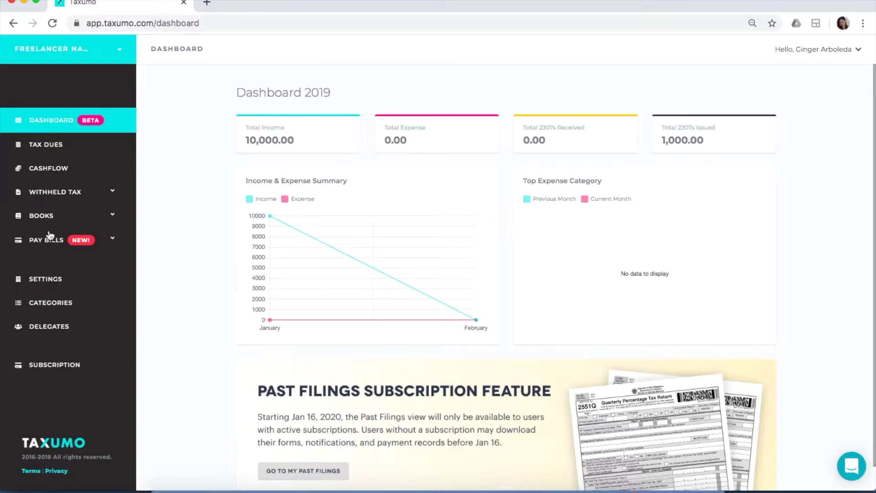
click(54, 280)
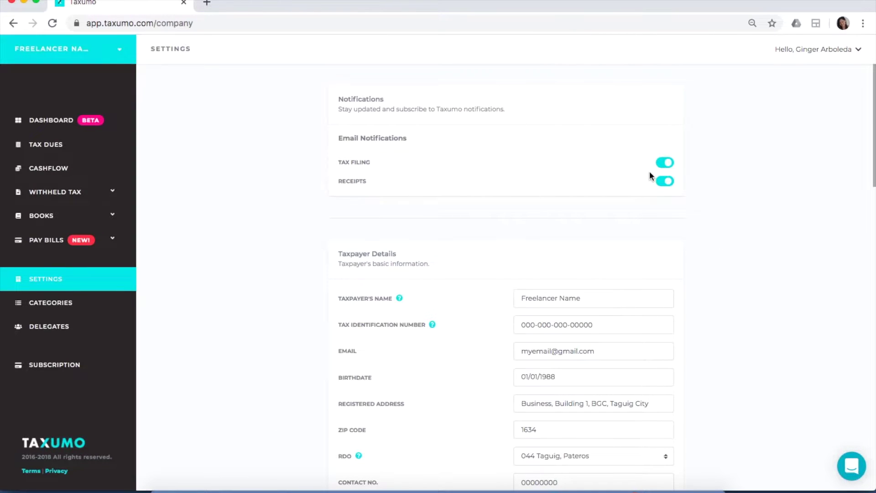
scroll(722, 141, down, 1)
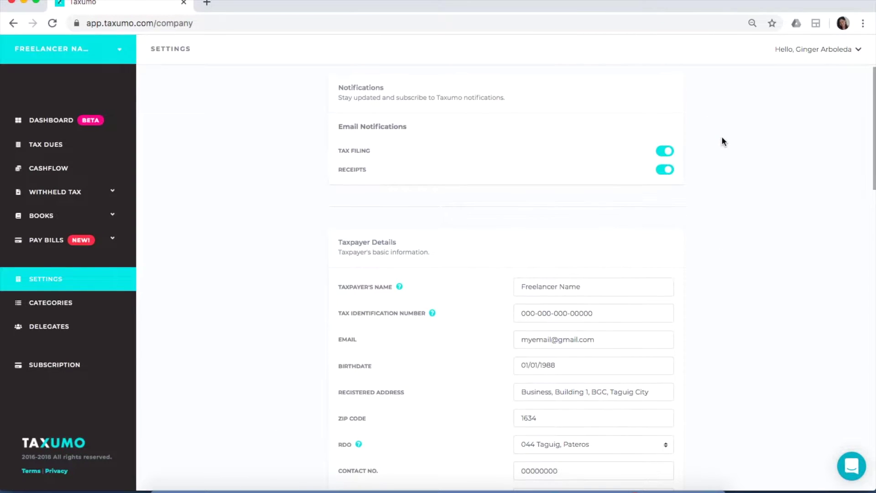
scroll(723, 141, down, 1)
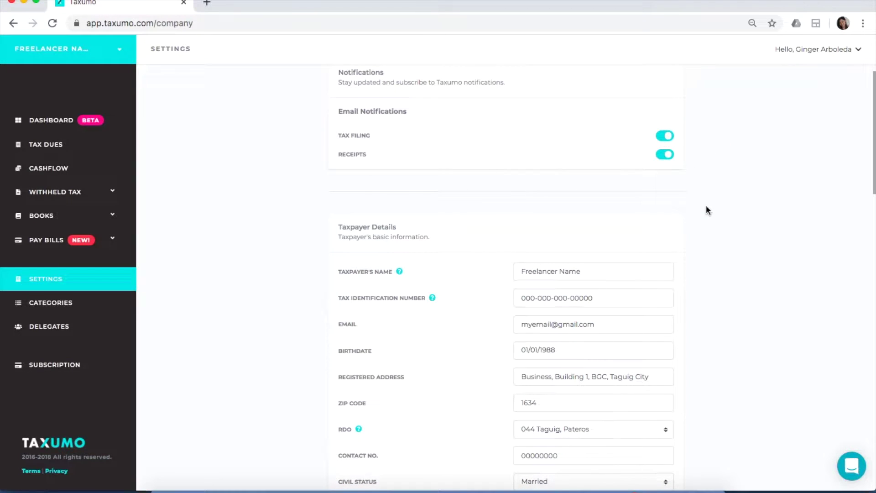
scroll(707, 210, down, 5)
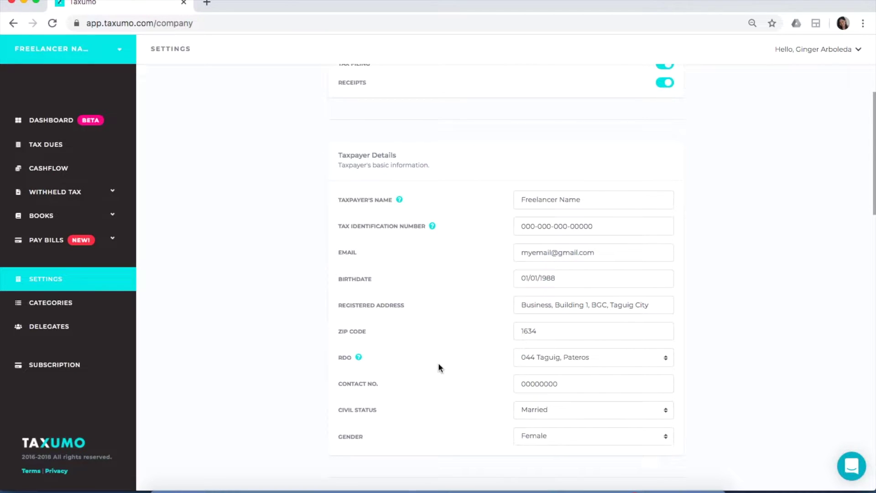
scroll(730, 229, down, 3)
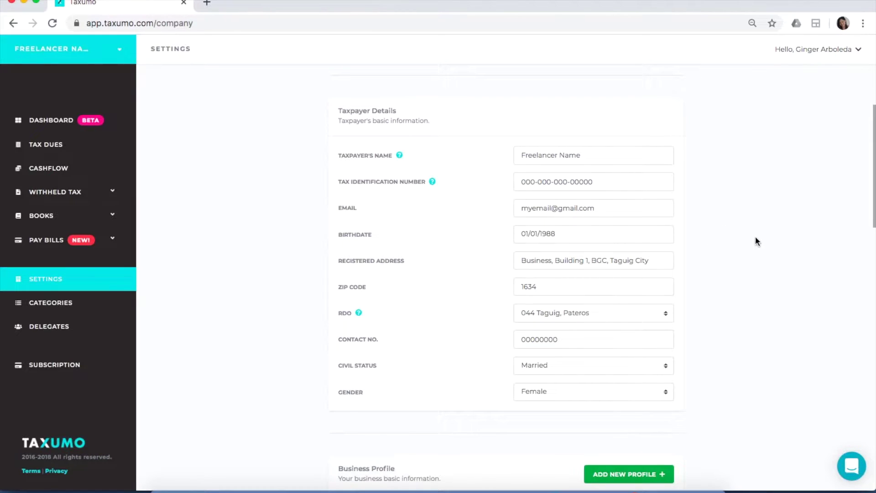
scroll(755, 238, down, 1)
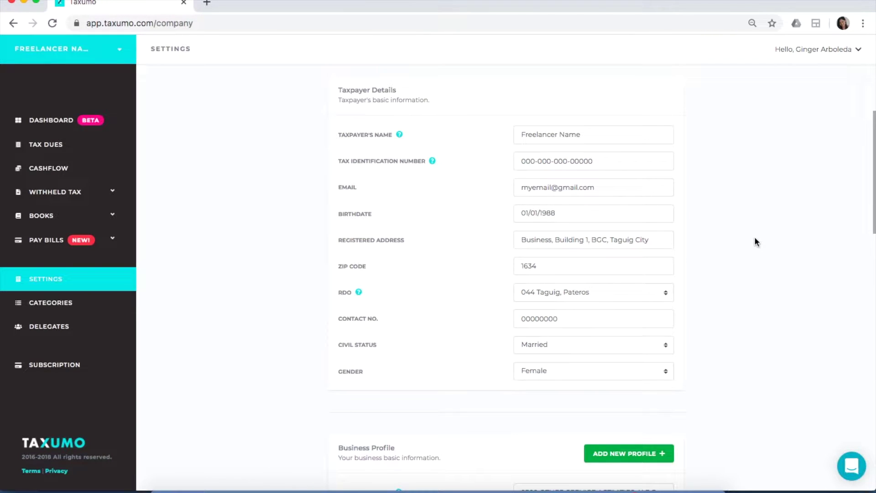
scroll(755, 242, down, 3)
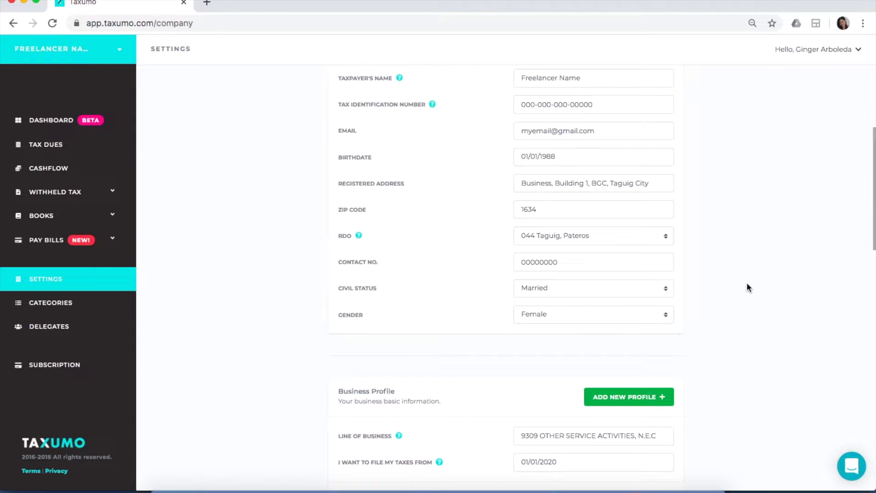
Step: Examine the applicable year choices in the form for adding a new business profile, and close it without adding one
scroll(747, 284, down, 1)
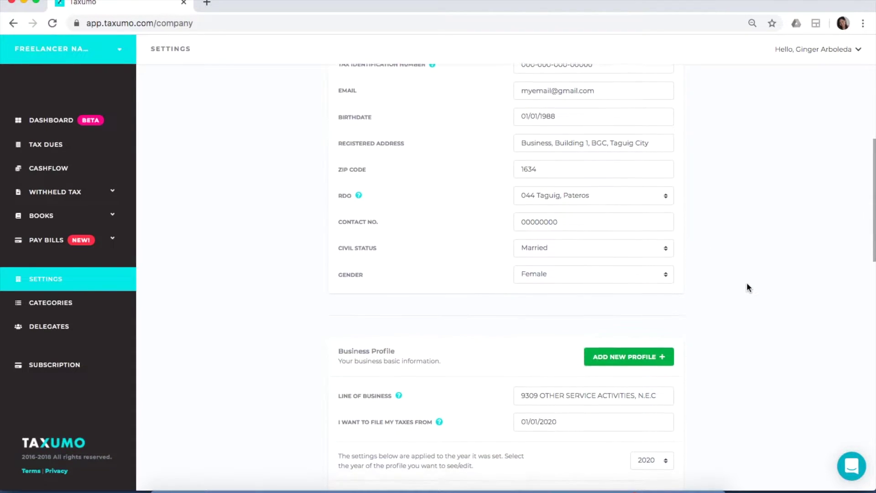
scroll(748, 283, down, 1)
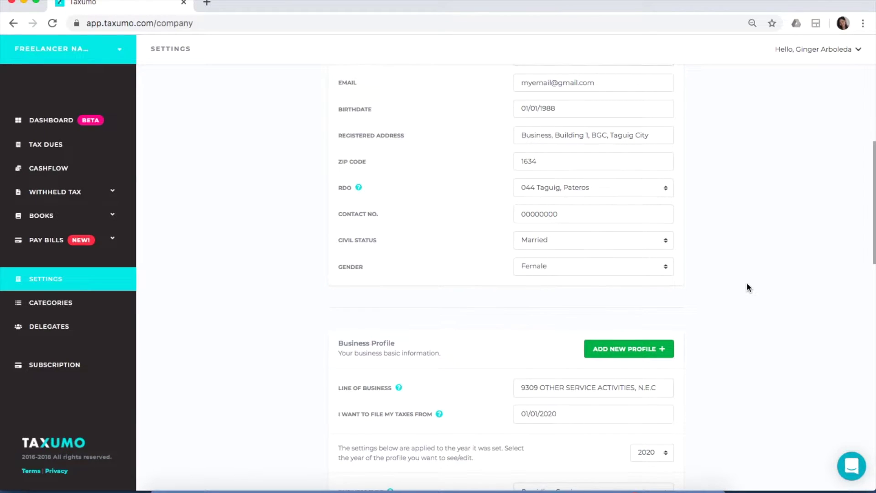
scroll(748, 284, down, 2)
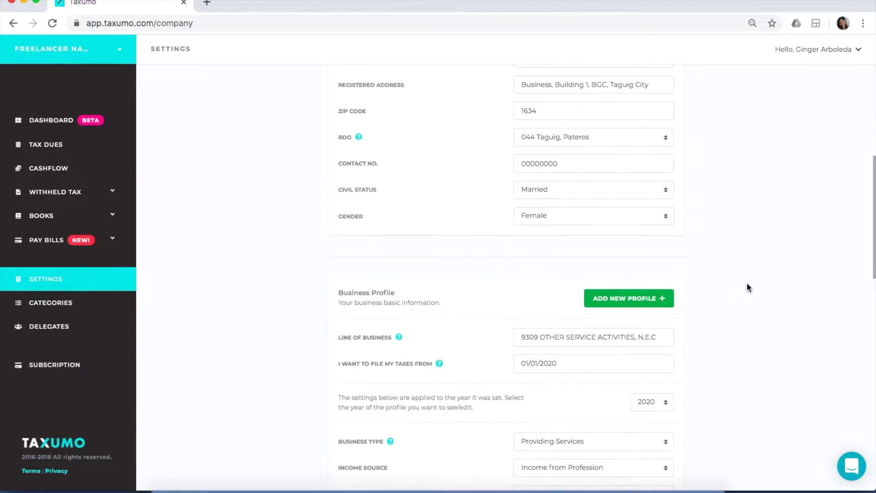
scroll(747, 284, down, 3)
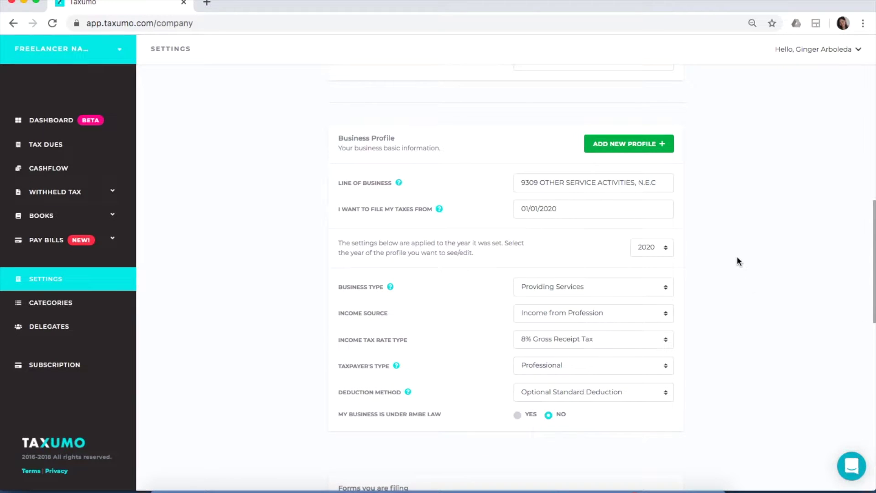
click(650, 151)
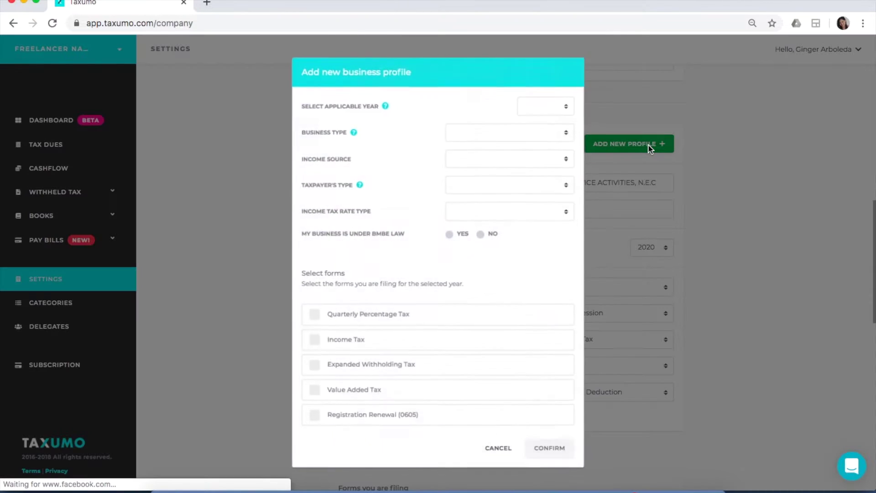
click(565, 113)
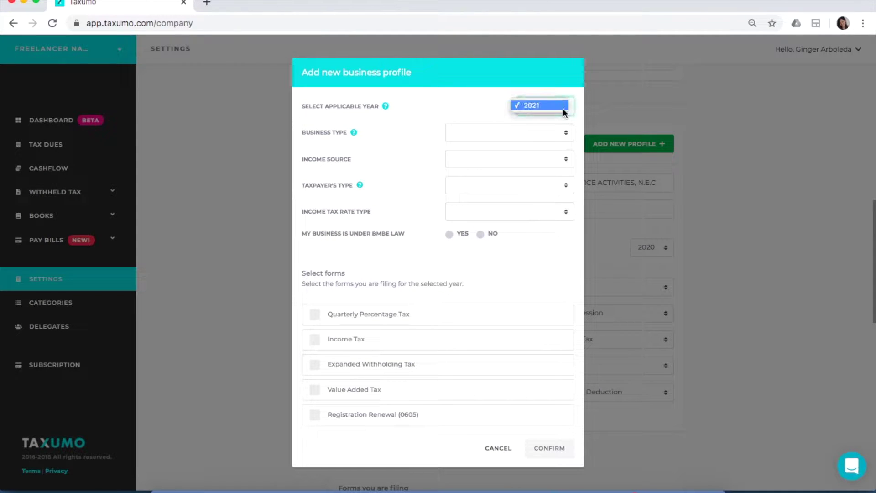
click(711, 183)
click(651, 213)
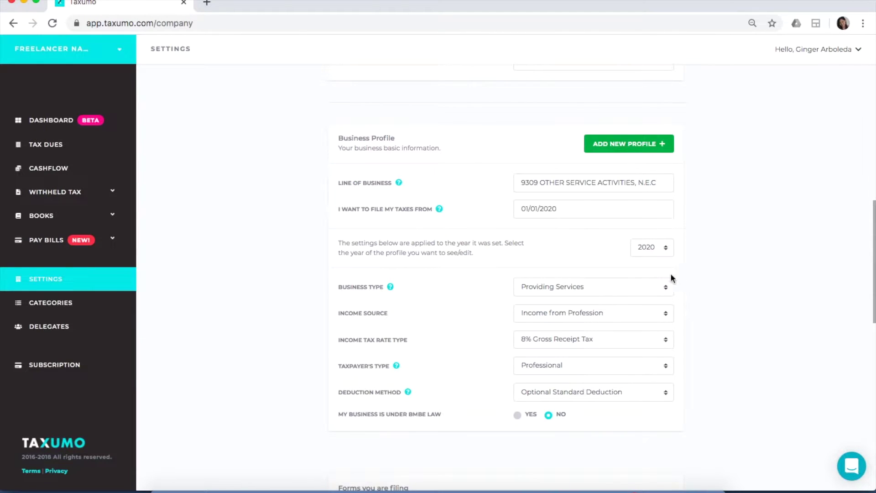
click(650, 152)
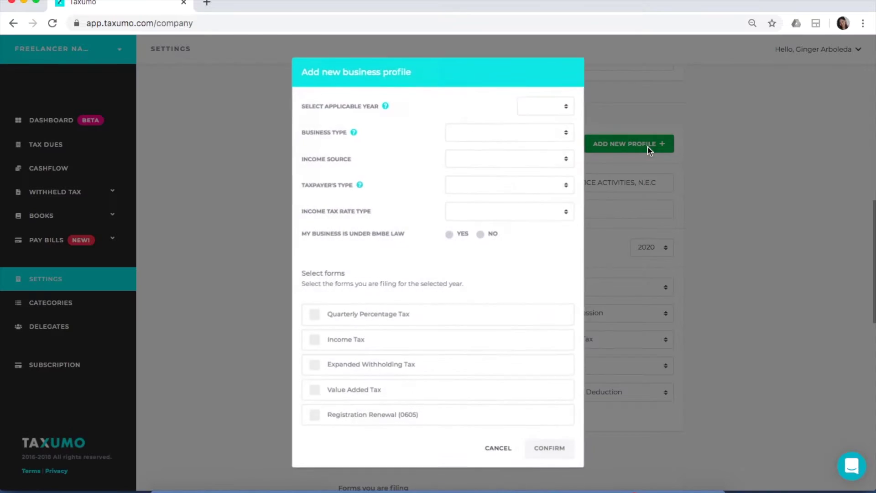
click(552, 108)
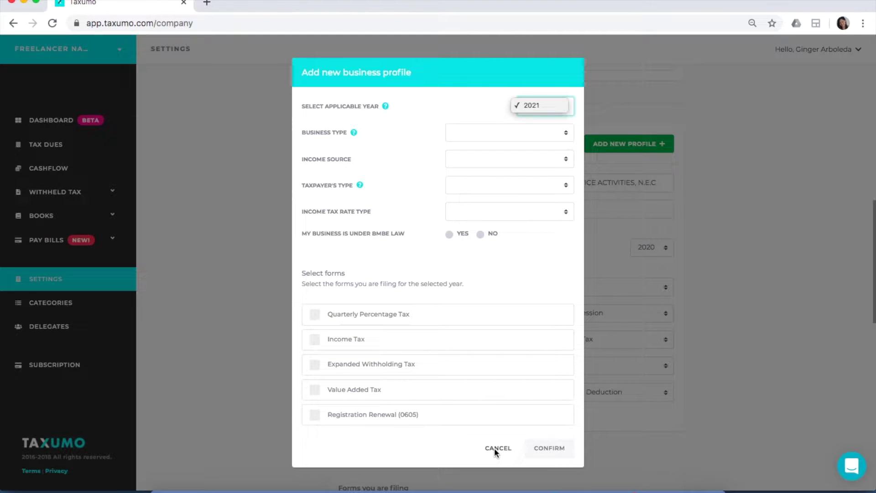
key(Escape)
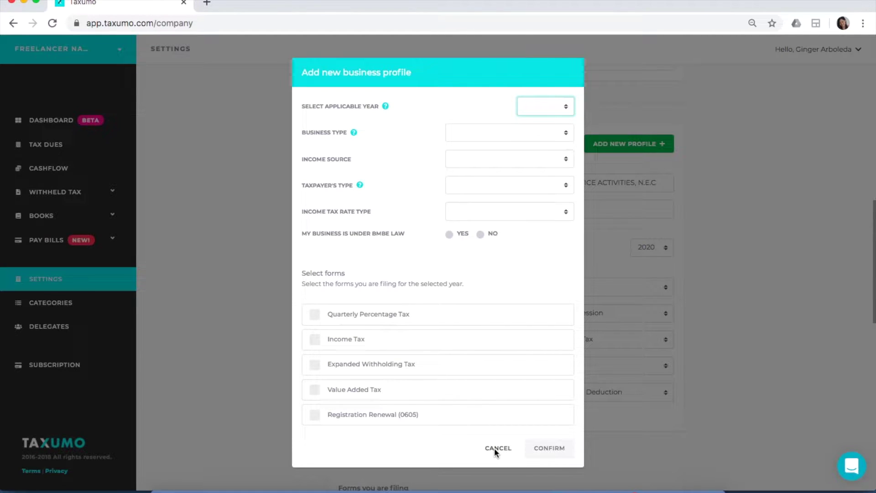
click(497, 448)
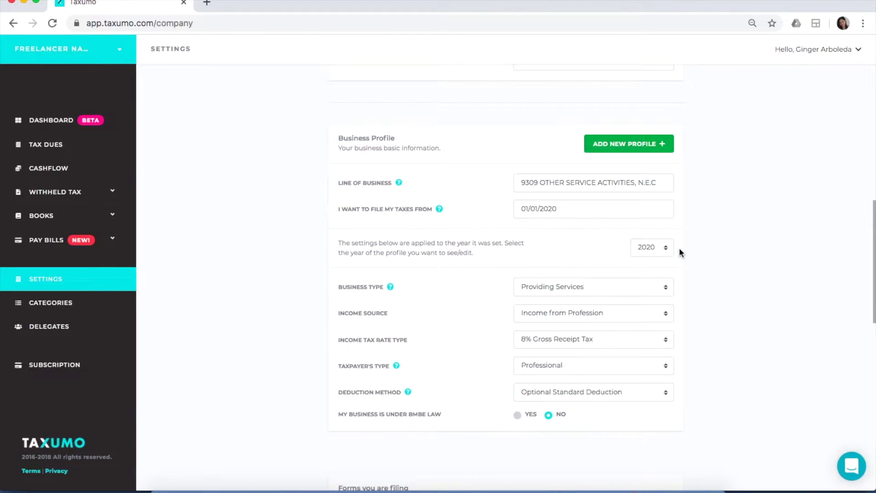
Step: Check the business type and income source options of the 2020 profile, keeping Providing Services and Income from Profession
scroll(680, 249, down, 2)
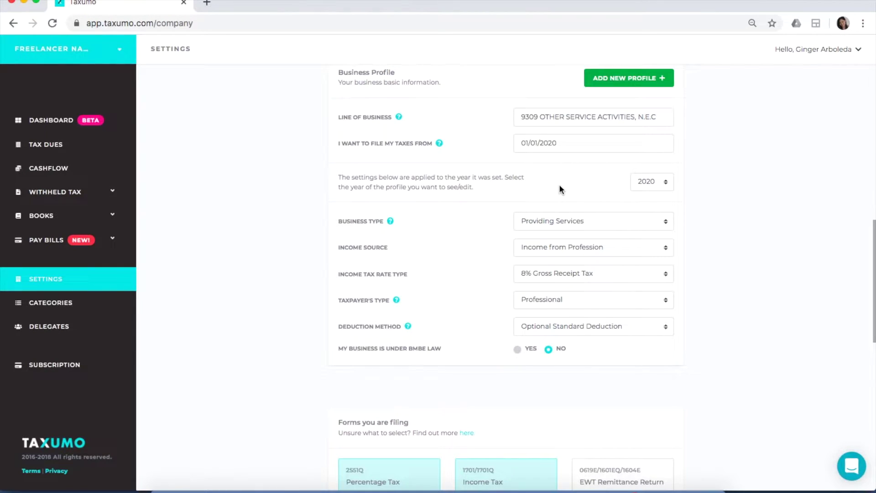
click(592, 224)
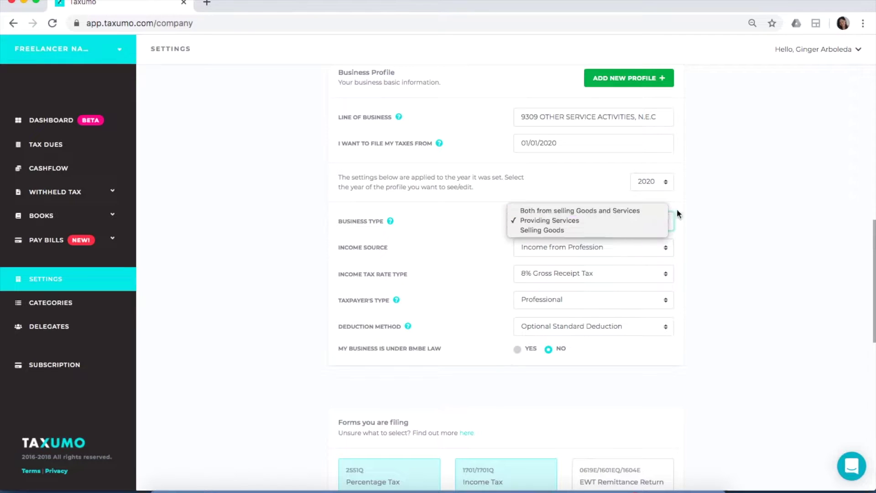
click(766, 225)
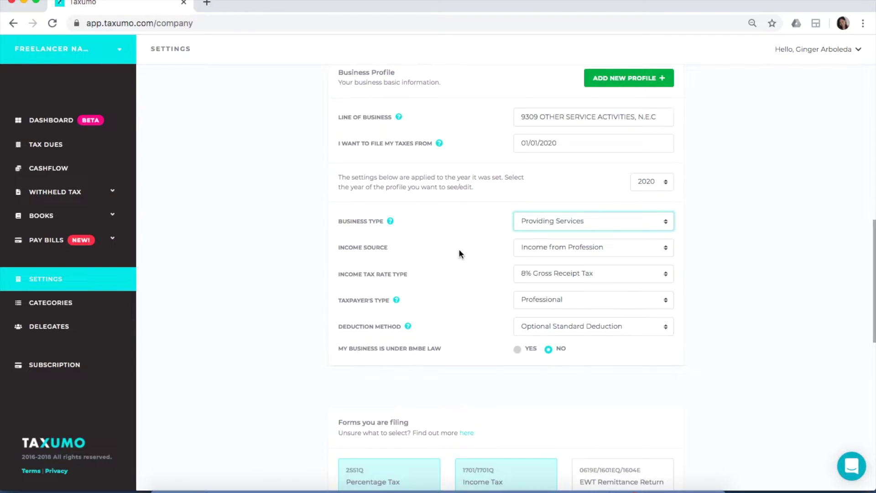
click(528, 253)
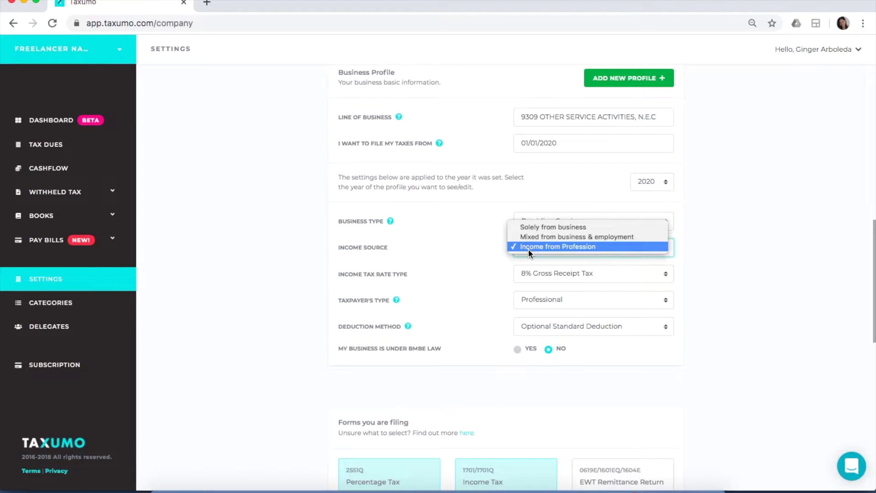
click(639, 247)
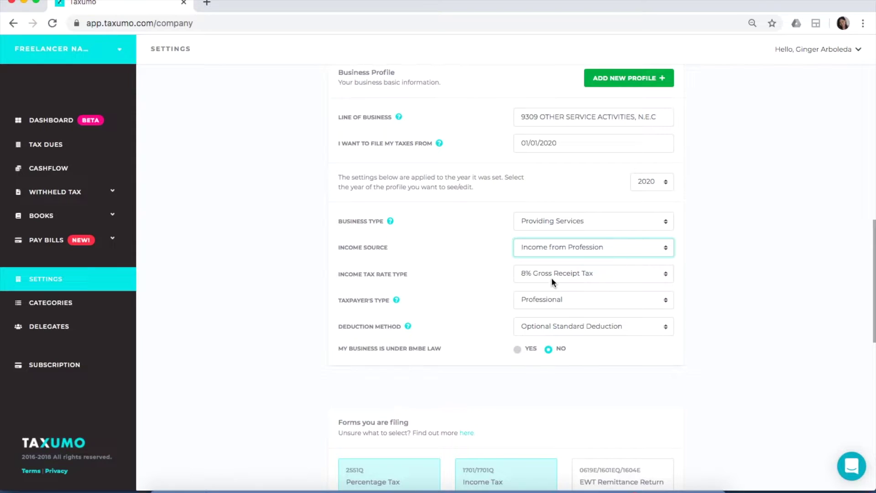
Step: Check the income tax rate type and taxpayer's type options, keeping 8% Gross Receipt Tax and Professional
scroll(550, 282, down, 1)
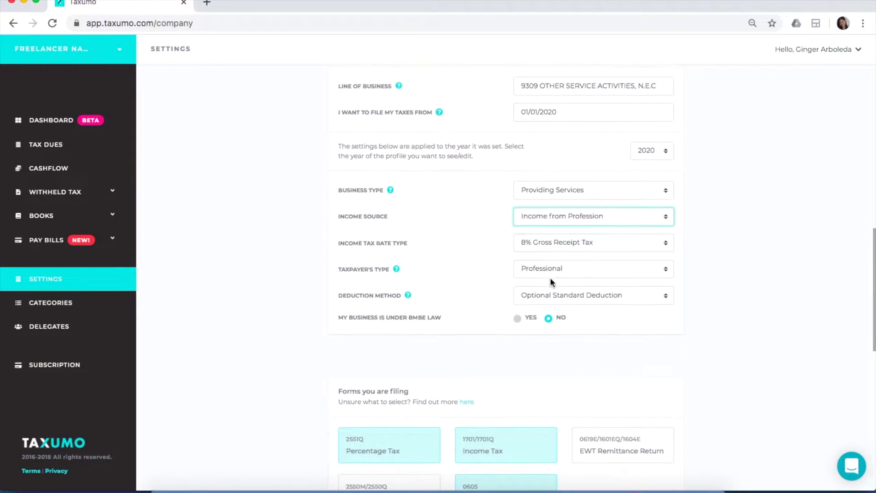
click(559, 243)
click(451, 242)
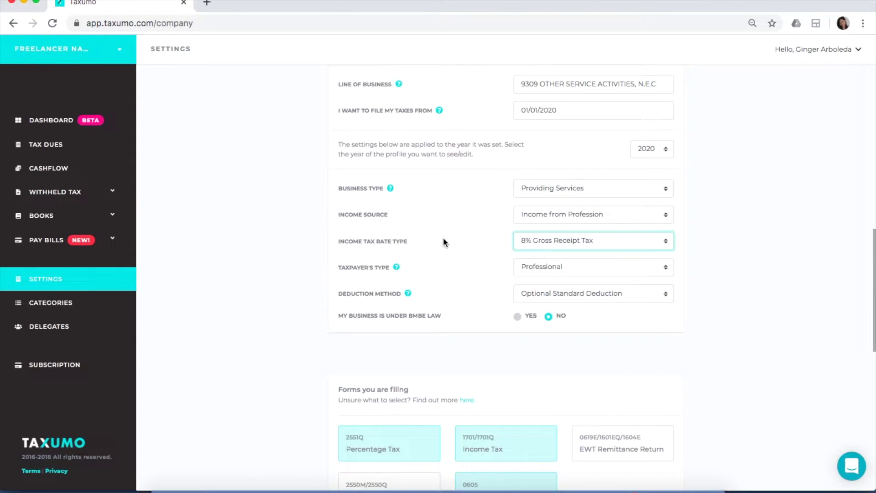
click(565, 268)
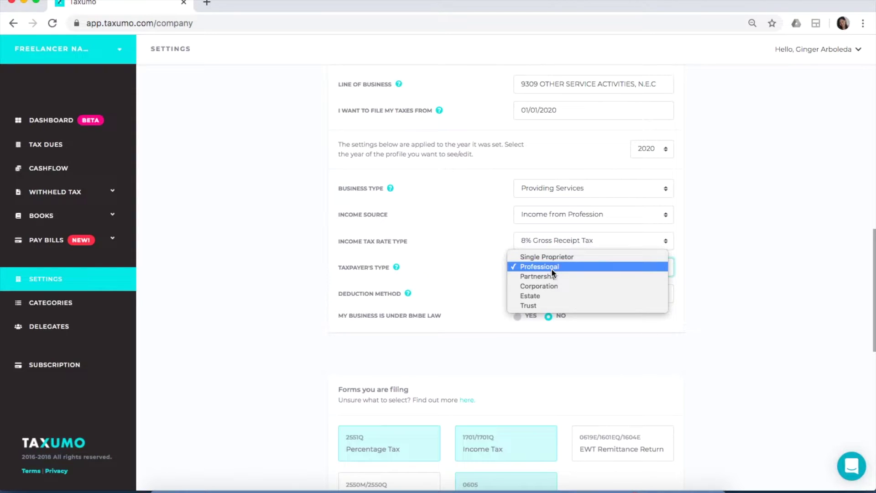
click(471, 272)
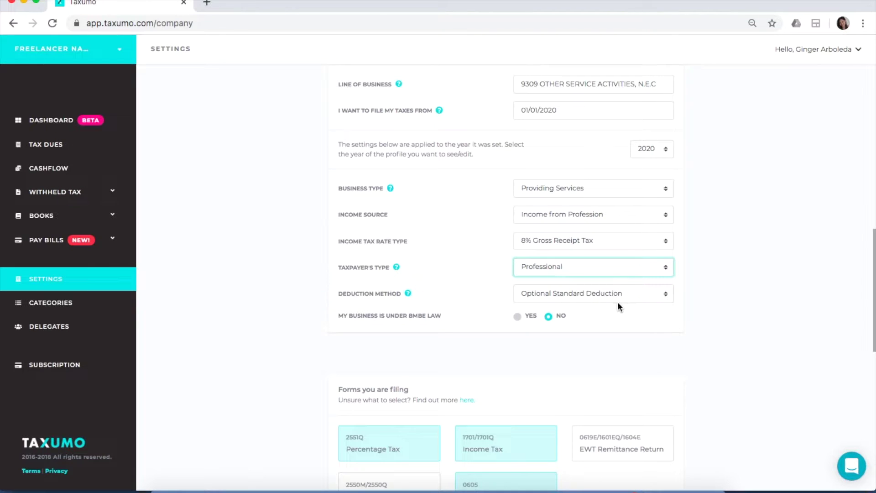
Step: Review the BMBE setting, the forms being filed and the certificate and signature uploads, and save the settings
scroll(618, 303, down, 3)
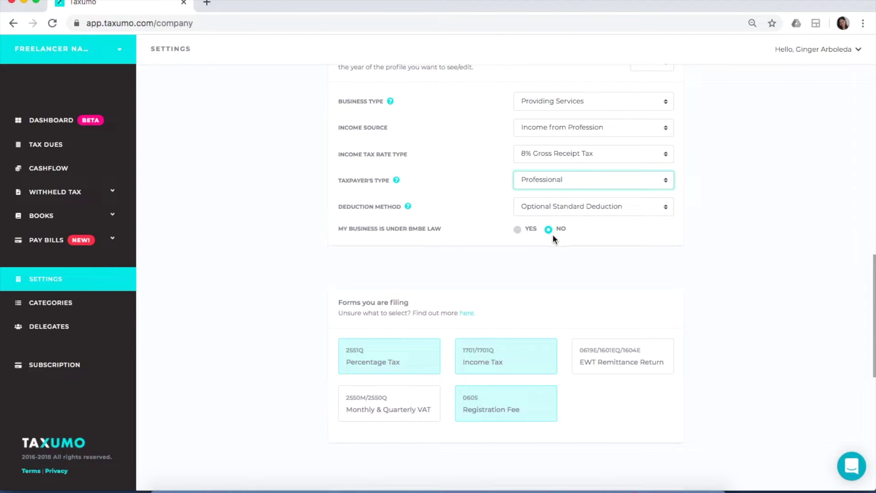
scroll(546, 296, down, 1)
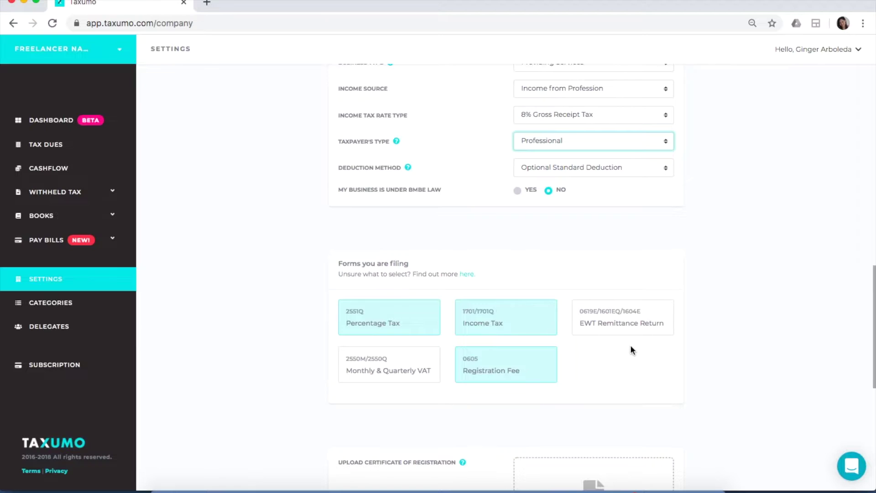
scroll(631, 346, down, 2)
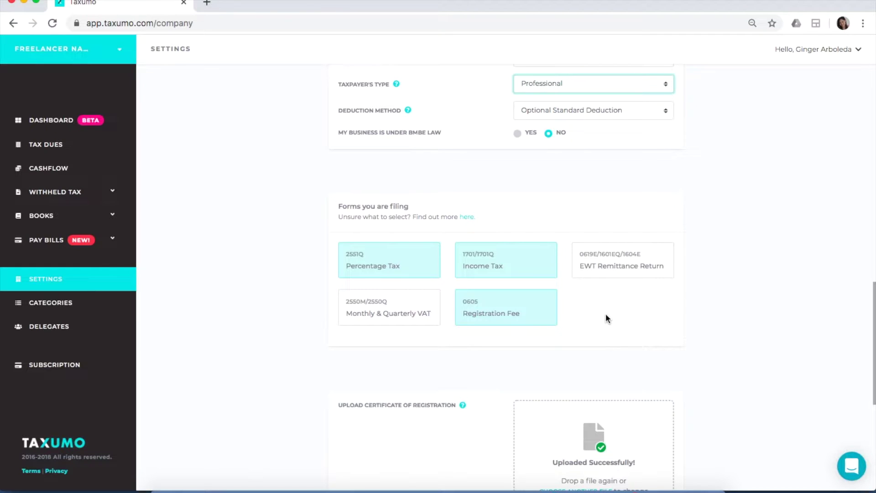
scroll(607, 314, down, 1)
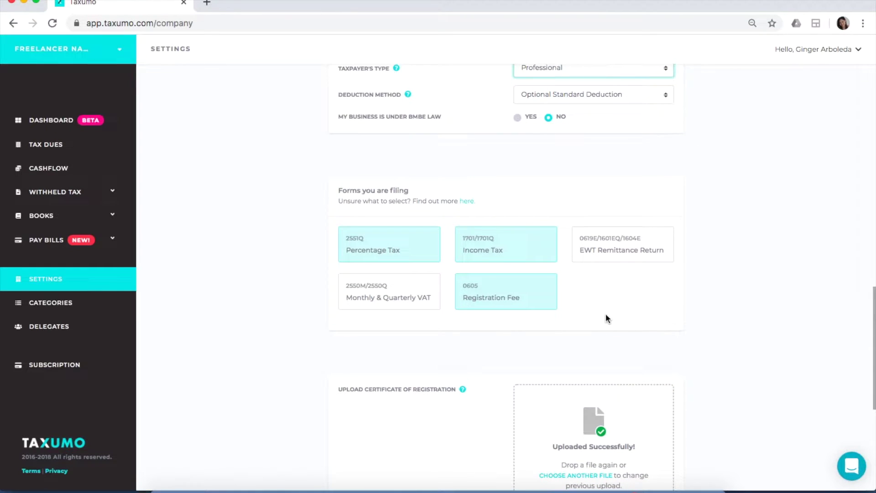
scroll(607, 315, down, 6)
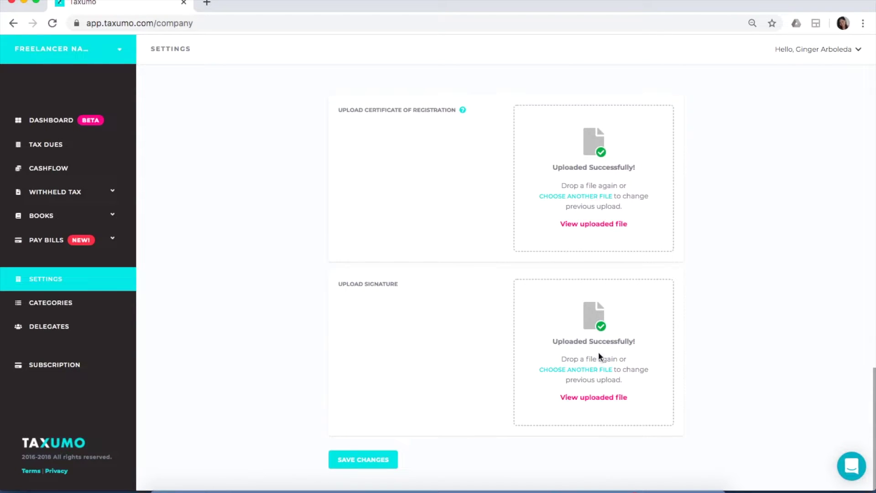
click(365, 463)
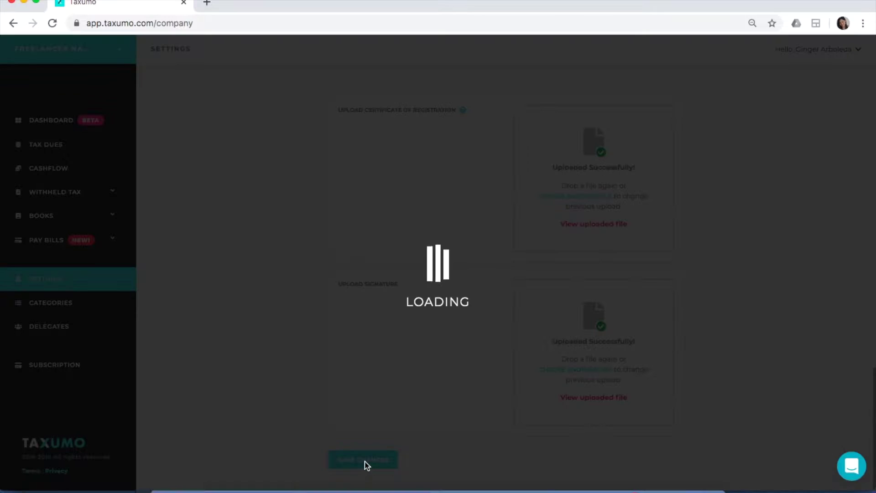
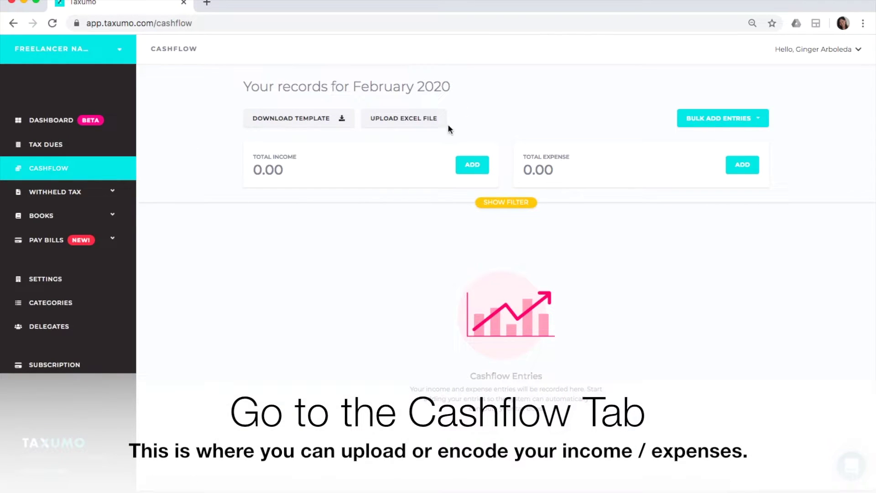
Step: Filter the cashflow records to show the whole year 2019
click(520, 204)
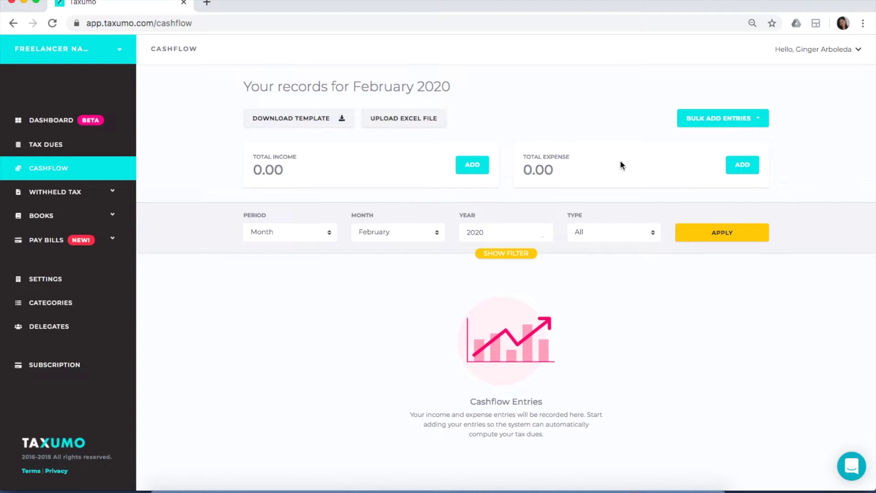
click(513, 258)
click(511, 205)
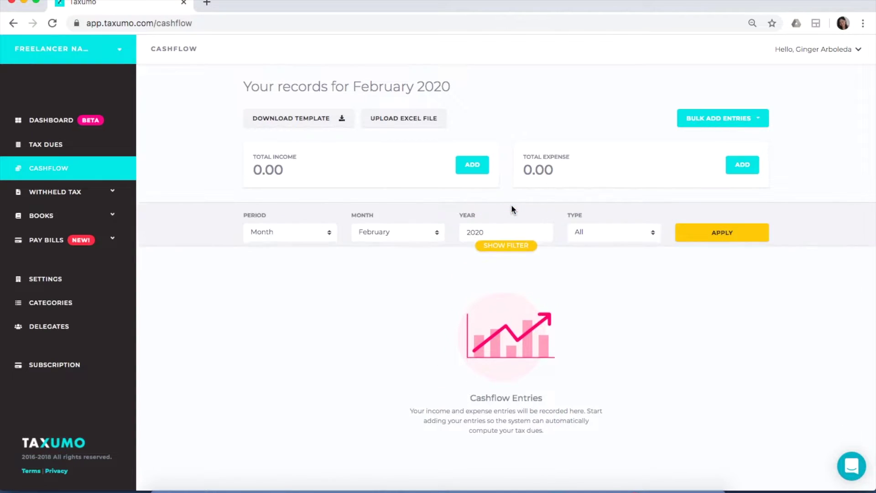
click(510, 254)
click(512, 204)
click(302, 230)
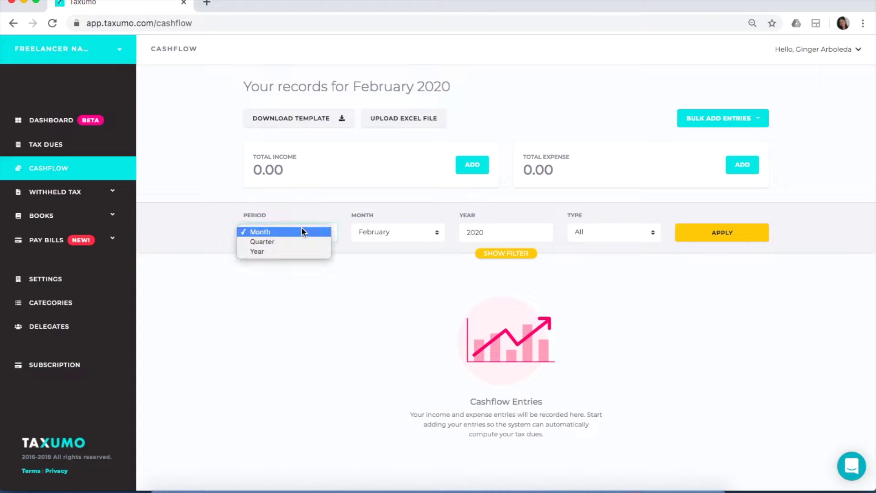
click(292, 252)
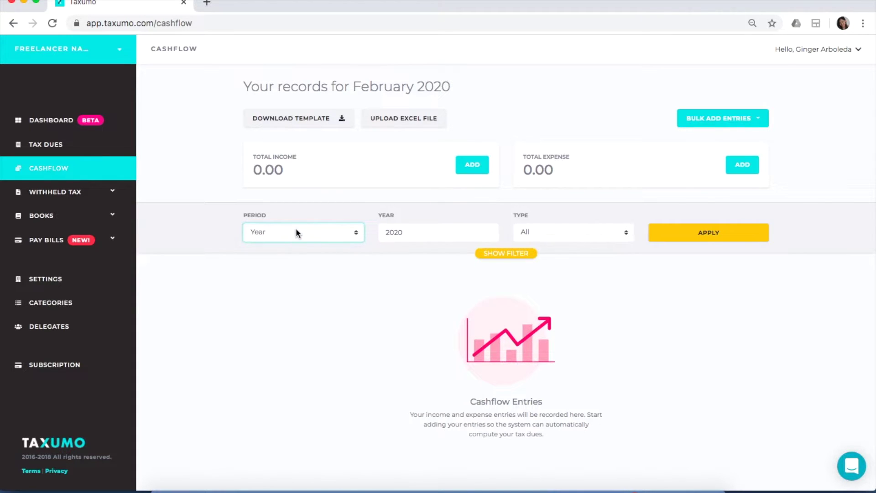
click(409, 233)
key(BackSpace)
key(BackSpace)
text(19)
click(722, 232)
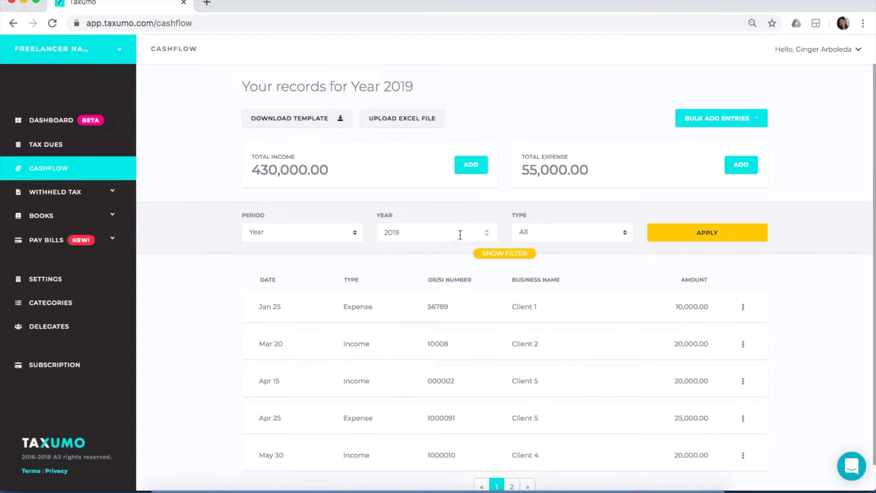
Step: Check the period choices of the cashflow filter, keeping Year
click(323, 231)
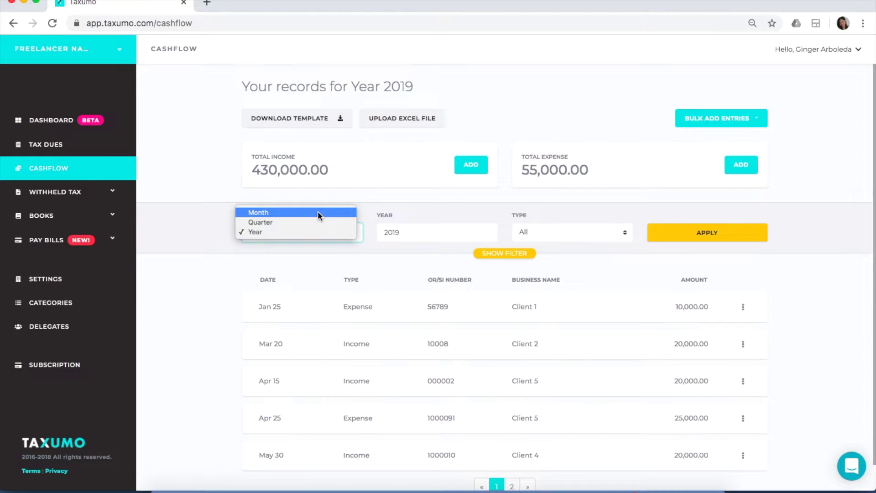
click(317, 212)
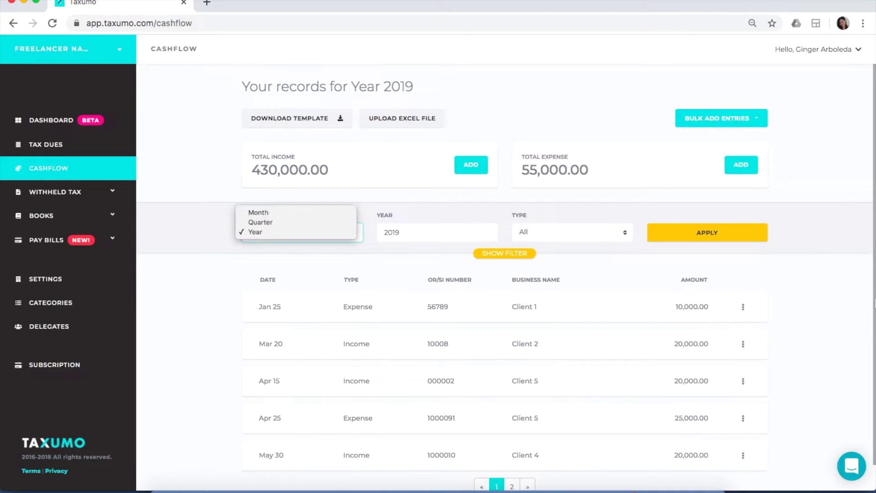
click(810, 222)
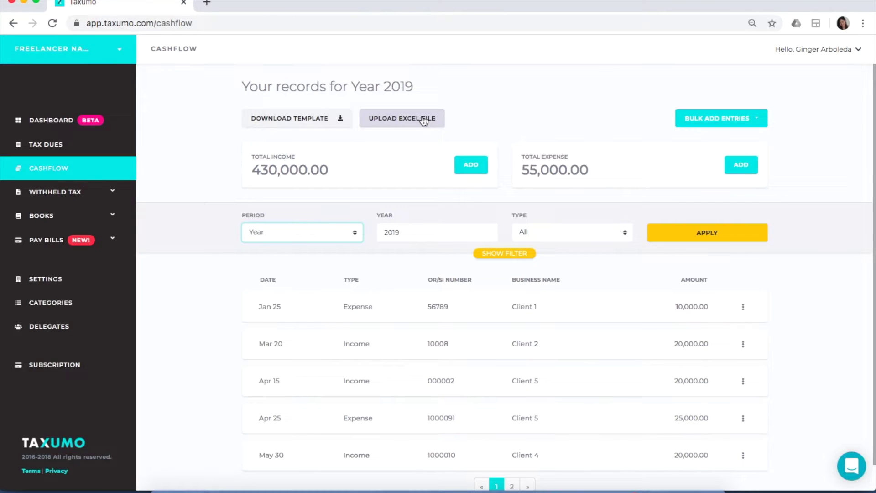
Step: Cancel the unpaid 2019 filings for Form 2550M (Jul) and Form 2551Q (Q4) among the past filings in Tax Dues
click(73, 148)
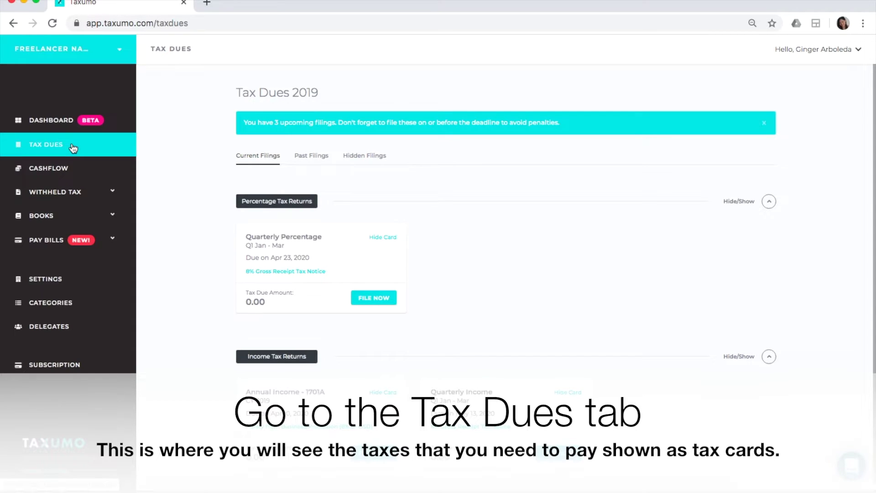
click(312, 156)
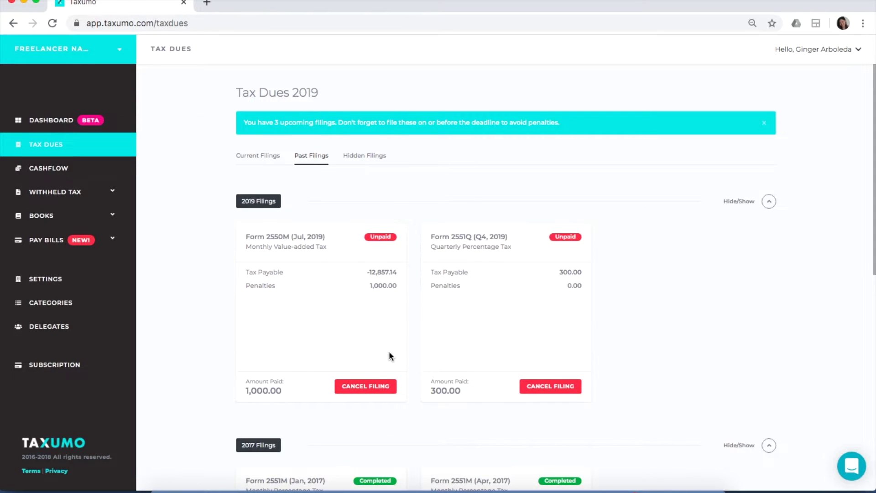
click(372, 387)
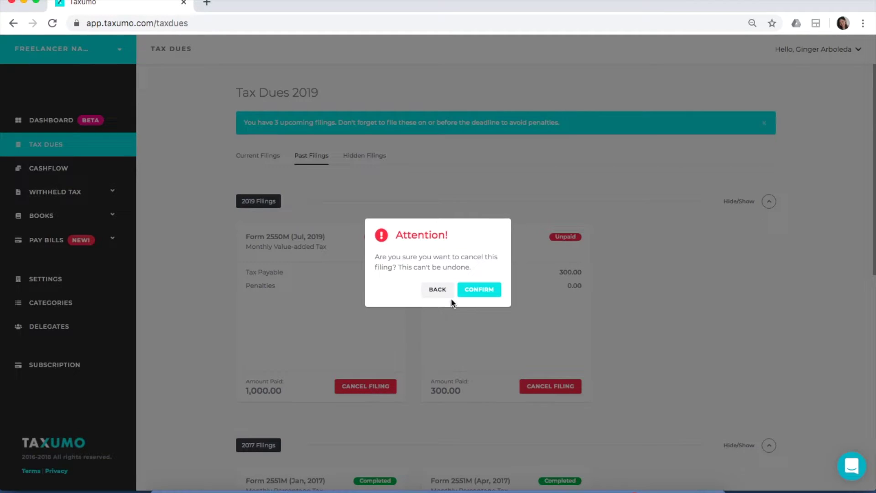
click(481, 290)
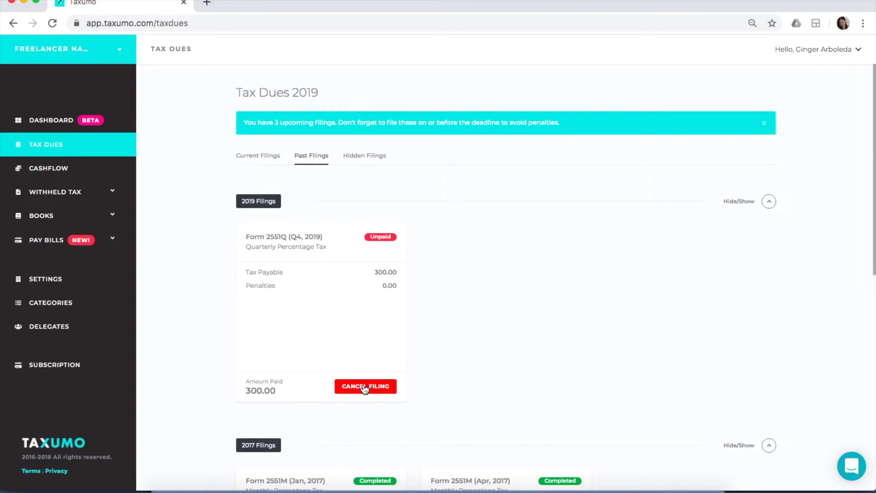
click(366, 387)
click(481, 291)
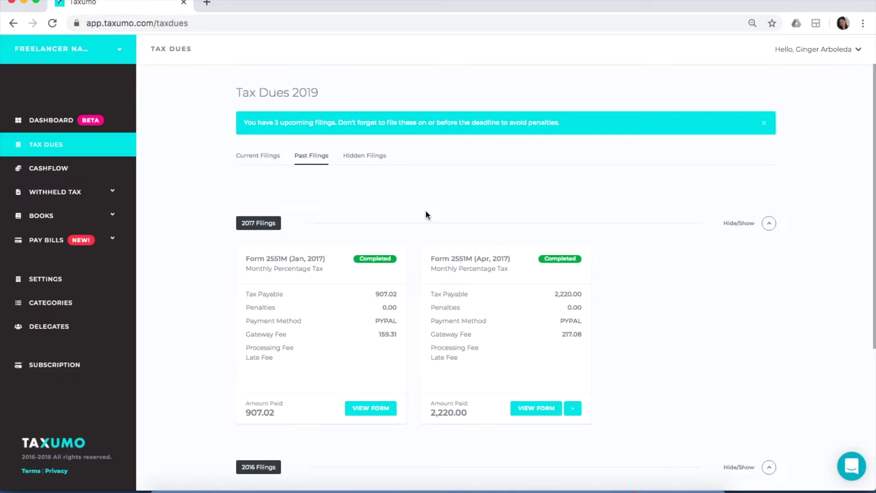
Step: Look over the hidden filings and return to the current filings
click(378, 156)
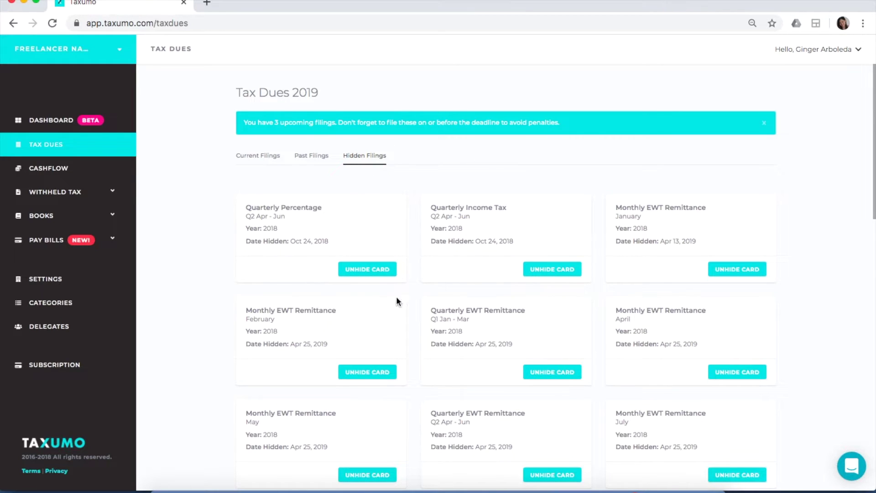
click(236, 156)
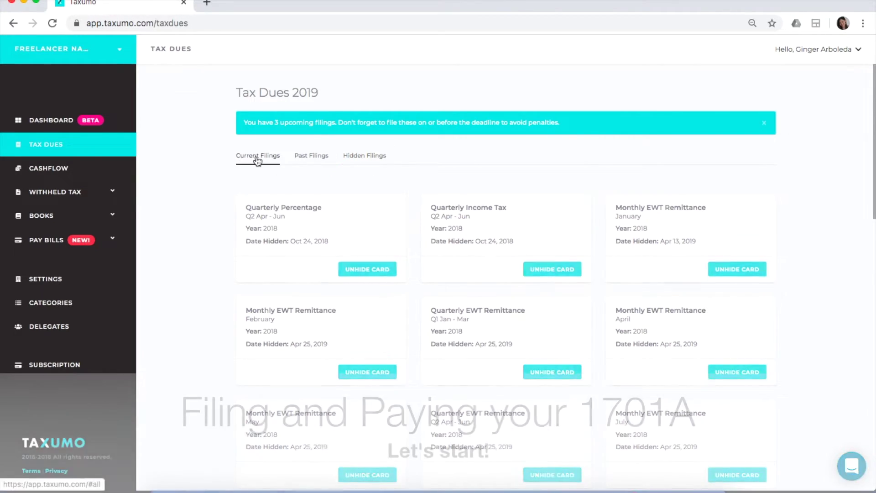
Step: In the 2019 1701A annual income filing, enter 10000 as excess credits from the previous year's 1701 and complete the first page
scroll(435, 352, down, 1)
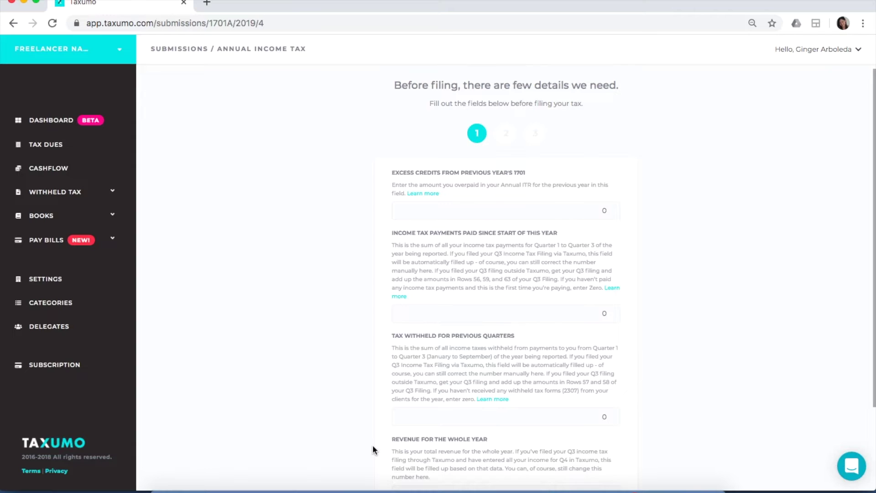
scroll(734, 225, down, 2)
scroll(735, 226, up, 2)
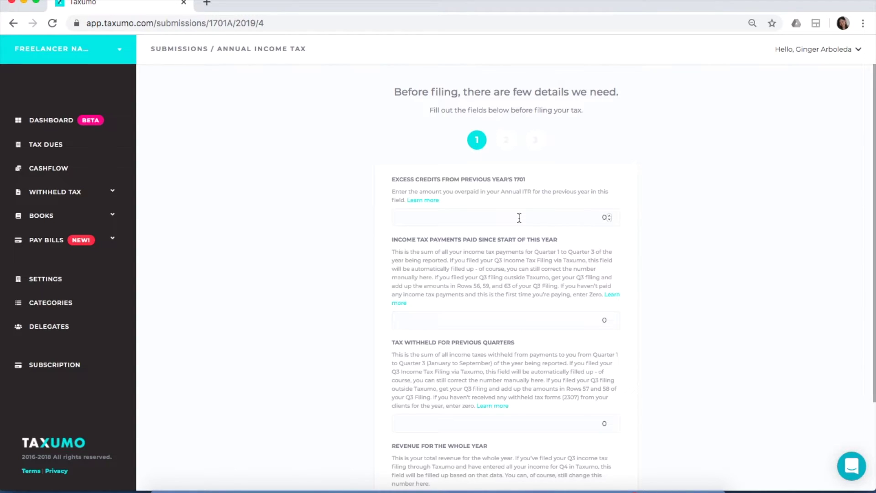
click(598, 219)
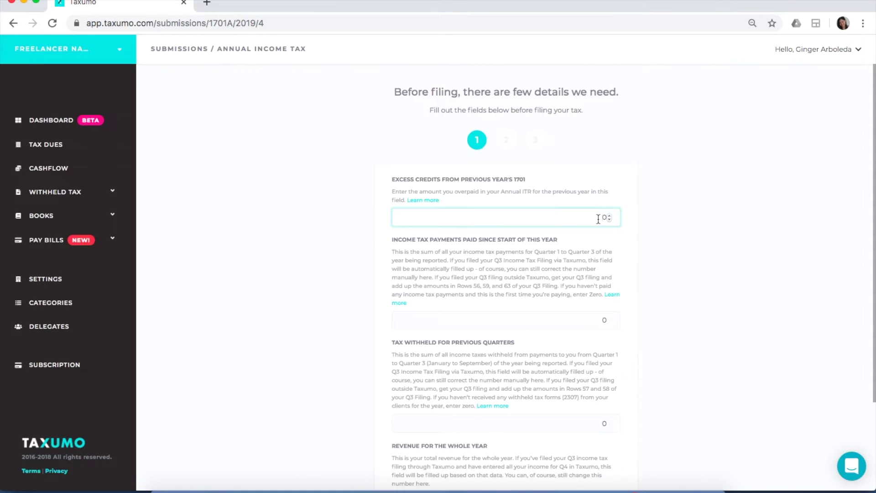
text(10000)
scroll(459, 192, down, 2)
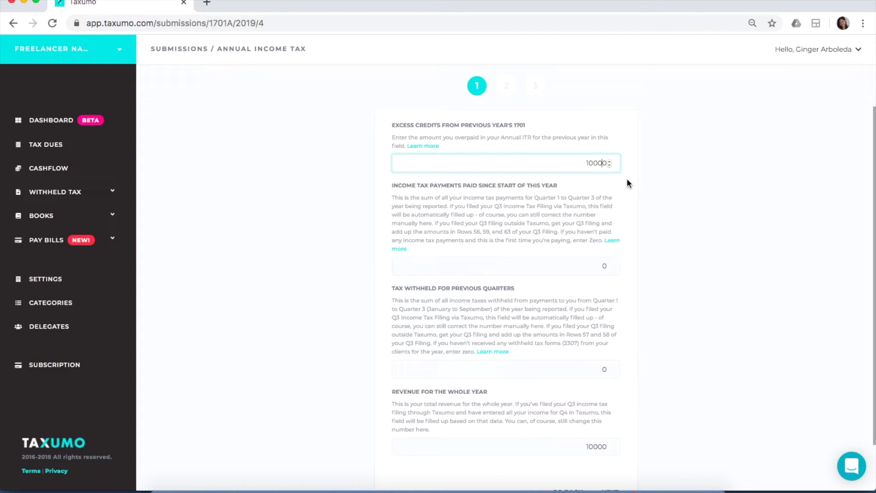
scroll(627, 181, down, 3)
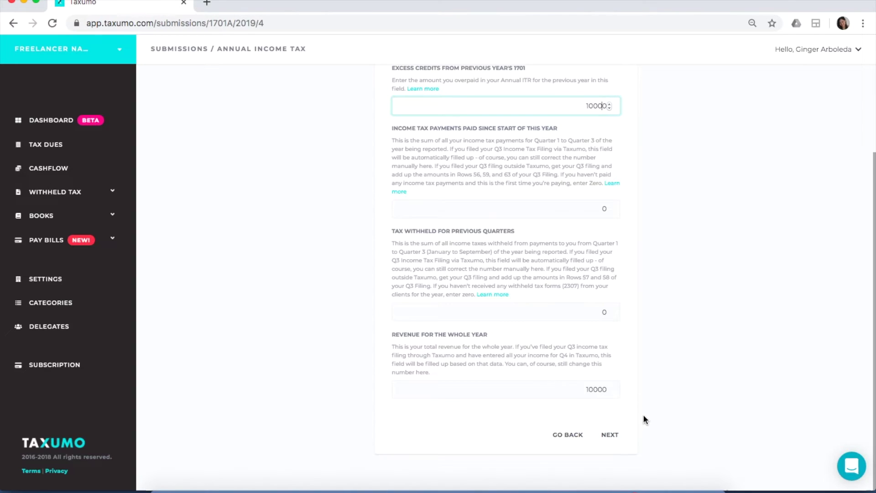
click(614, 435)
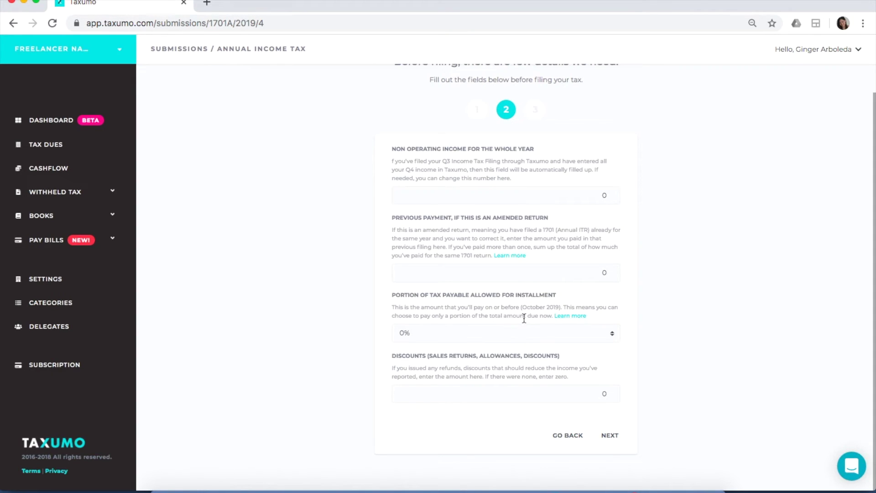
Step: Read the help article on the portion of tax payable allowed for installment, and close it
click(566, 316)
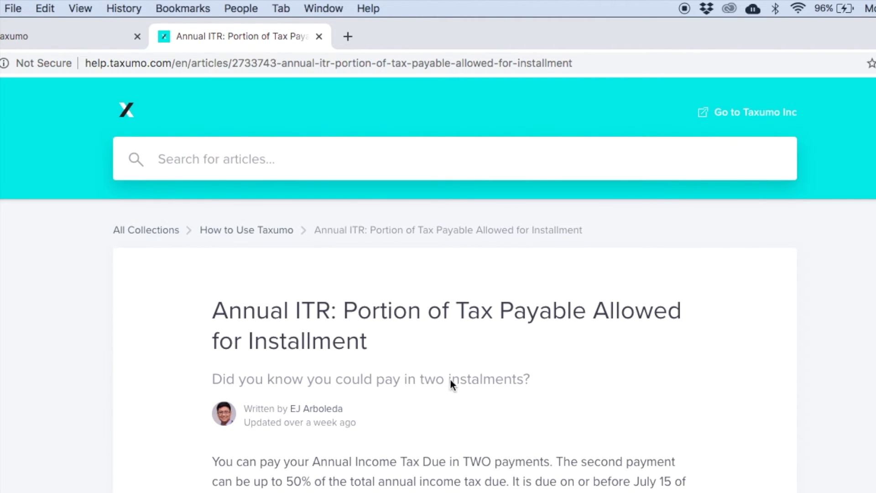
scroll(448, 383, down, 3)
scroll(437, 394, down, 1)
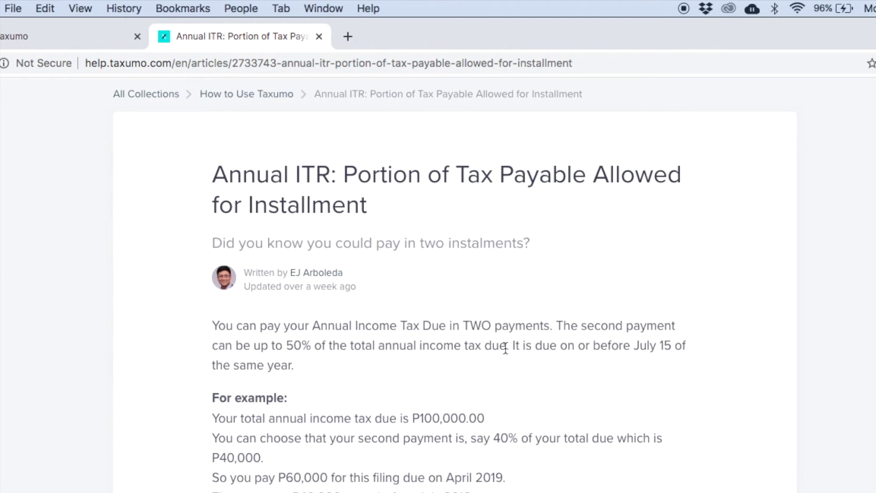
click(319, 37)
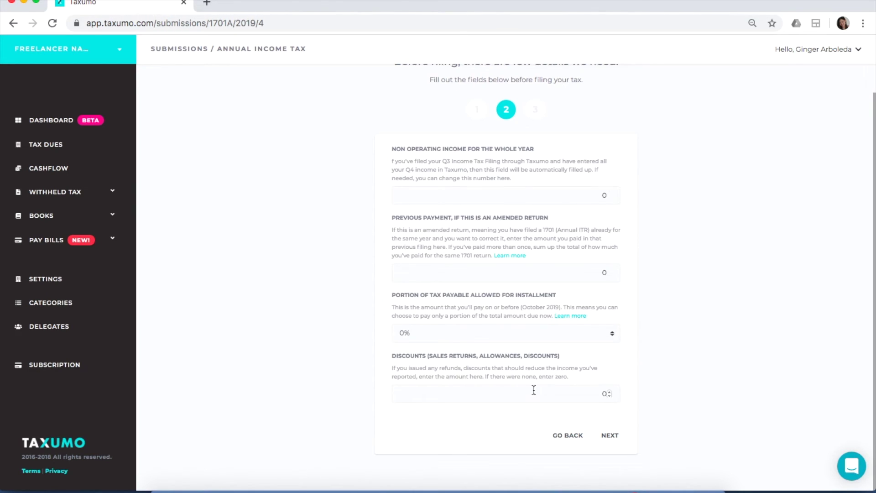
Step: Accept the second page's values, set the overpayment to be carried over as tax credit for next year/quarter, and submit the details
click(617, 439)
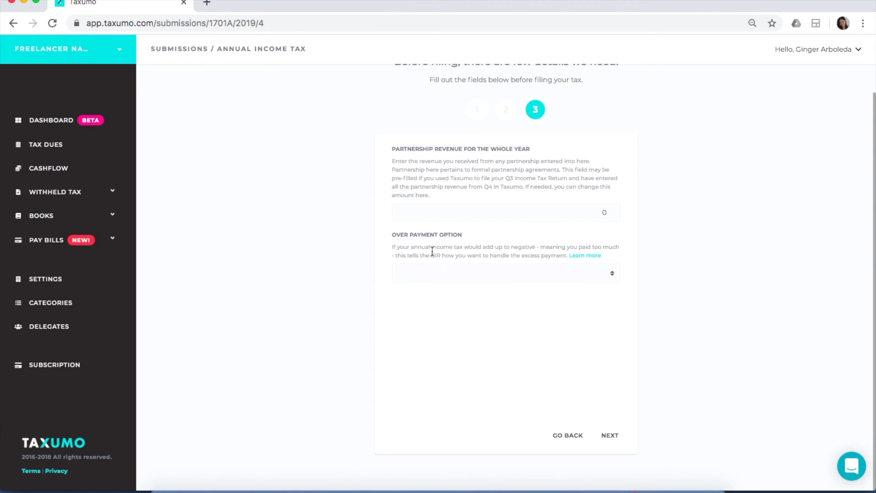
click(564, 274)
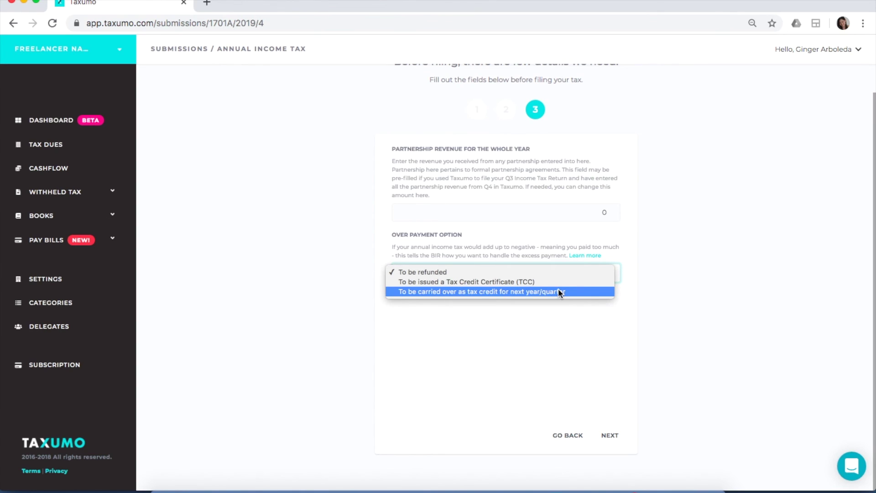
click(559, 292)
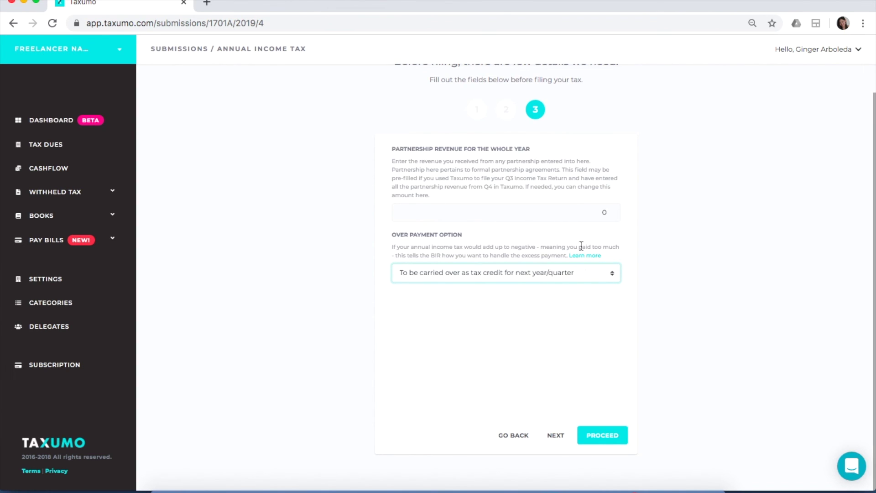
click(603, 420)
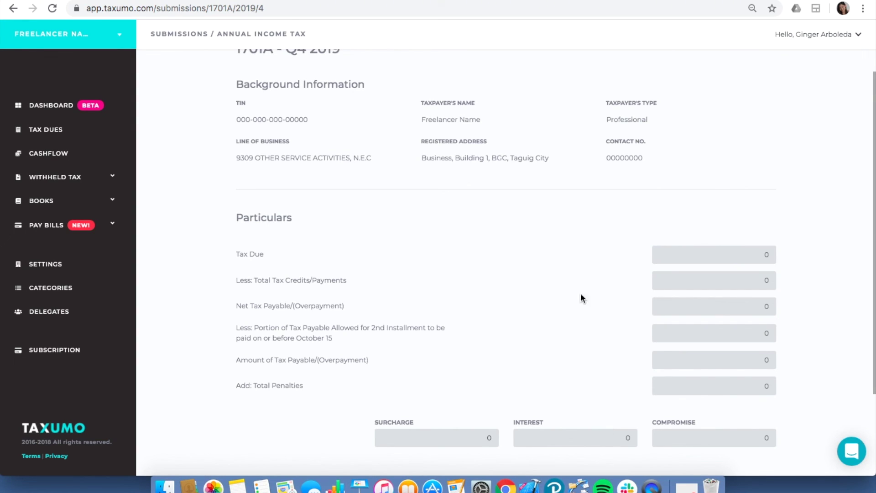
Step: Review the background information and particulars of the 1701A return, and proceed to the payment checkout
scroll(530, 258, up, 2)
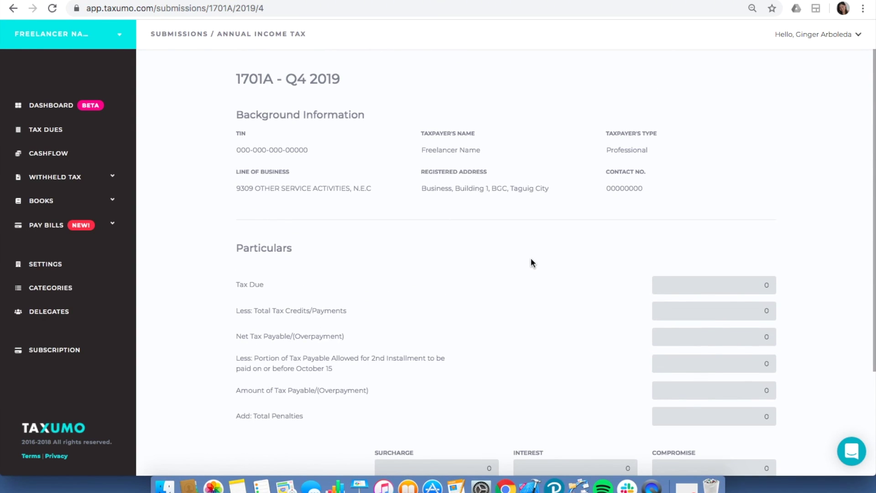
scroll(530, 258, down, 1)
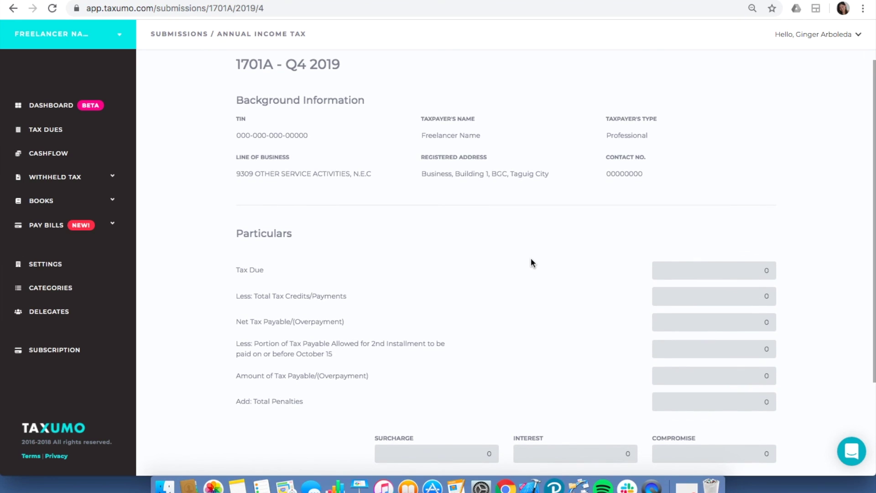
scroll(531, 258, down, 5)
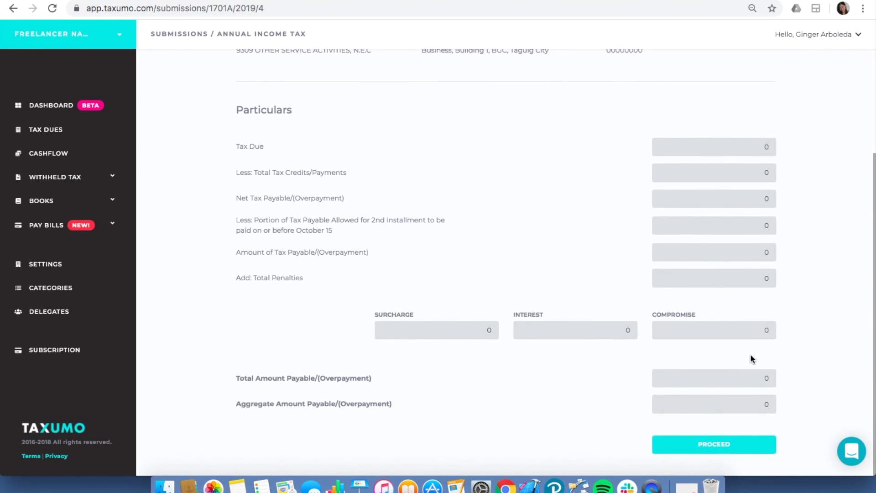
click(715, 452)
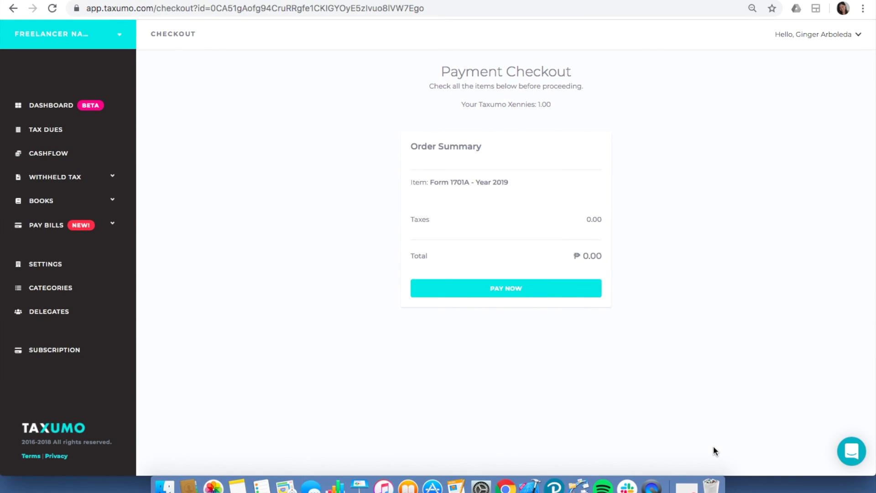